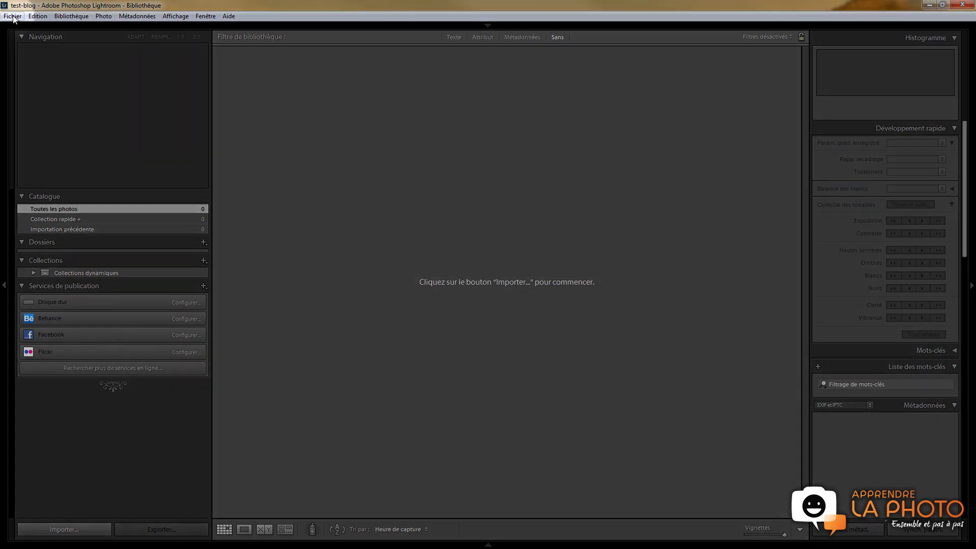
- Import from another catalog, choosing Lightroom 5 Catalog.lrcat in PHOTOS\Lightroom
left_click(12, 17)
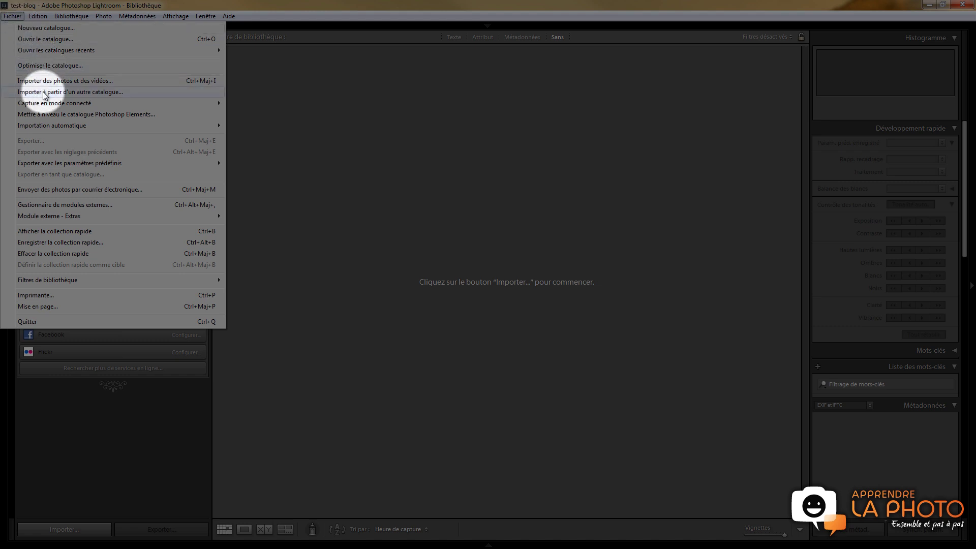
left_click(95, 92)
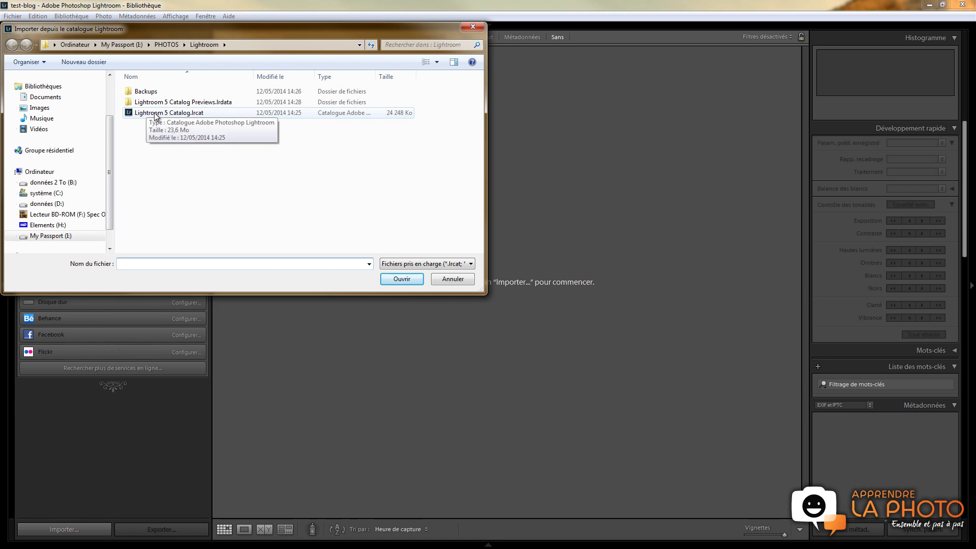
left_click(167, 44)
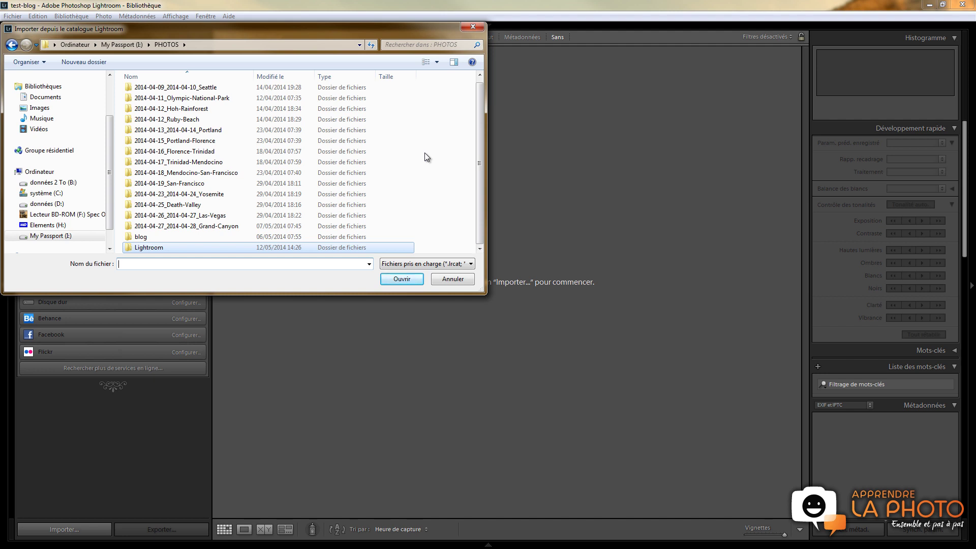
mouse_move(149, 247)
double_click(175, 248)
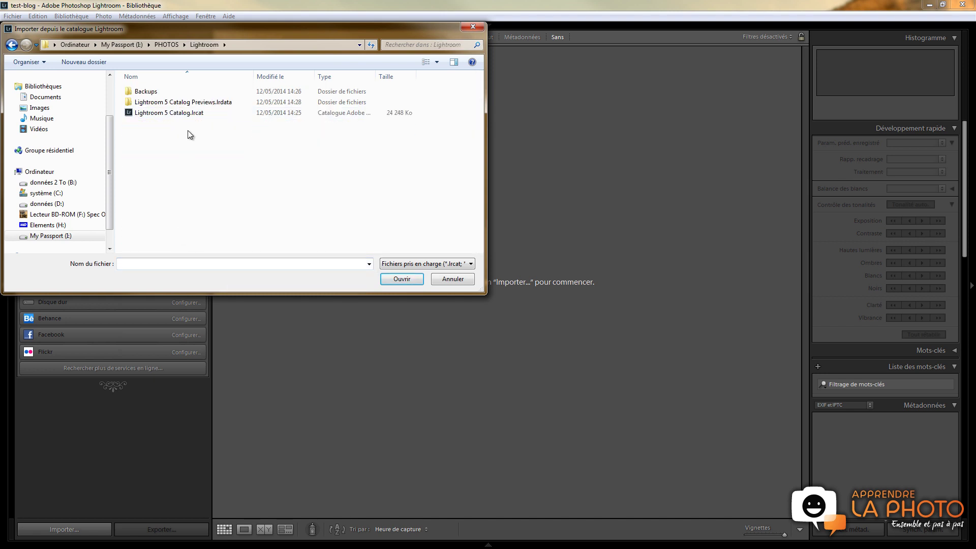
double_click(194, 115)
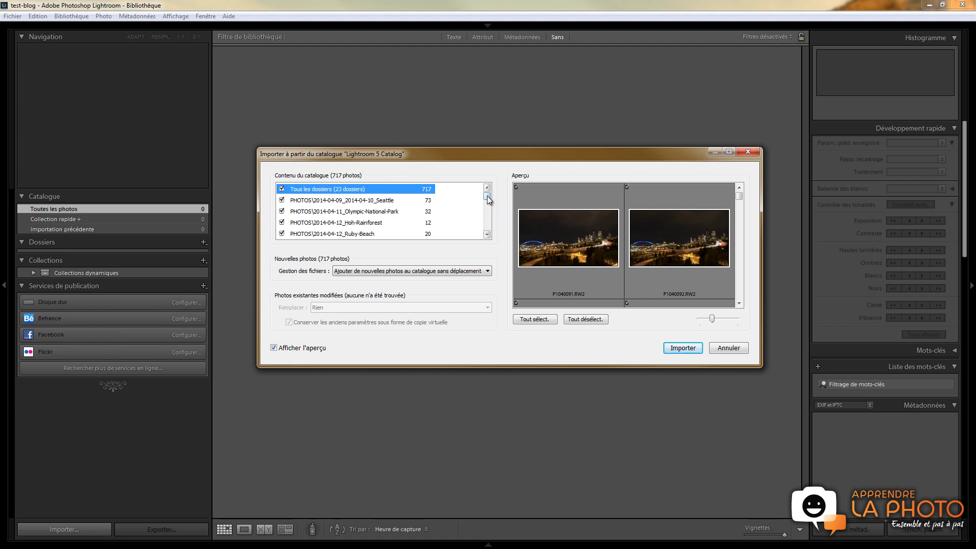
- Import the 717 photos with file handling left on 'Ajouter … sans déplacement'
mouse_move(489, 196)
left_mouse_down()
mouse_move(489, 235)
mouse_move(487, 194)
left_mouse_up()
left_click(370, 273)
left_click(370, 273)
left_click(682, 348)
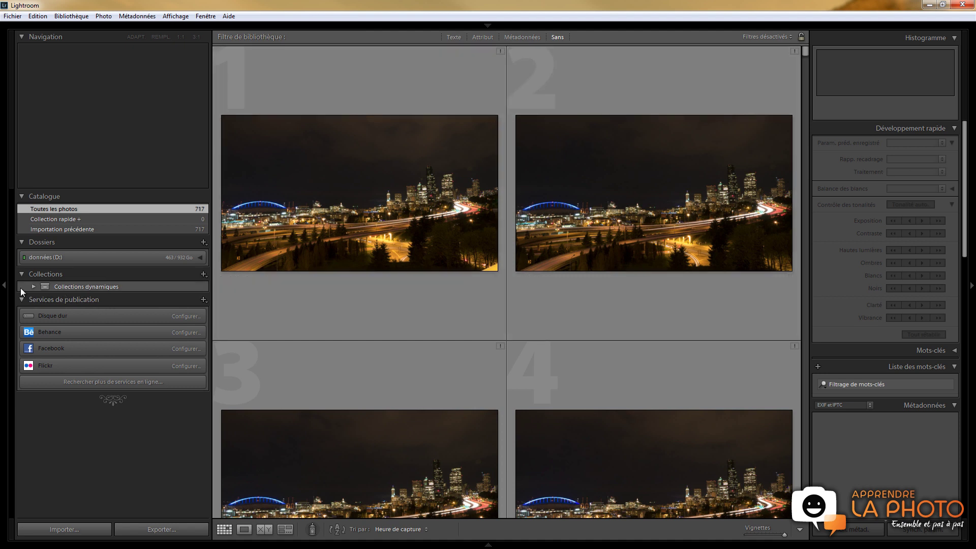
- Expand données (D:) and select PHOTOS, then start and cancel Rechercher le dossier manquant
left_click(200, 258)
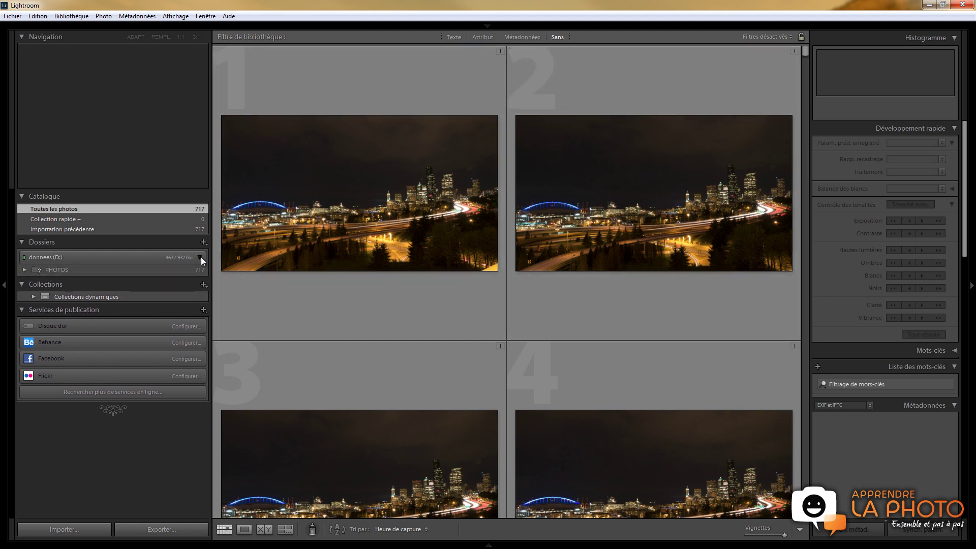
left_click(49, 269)
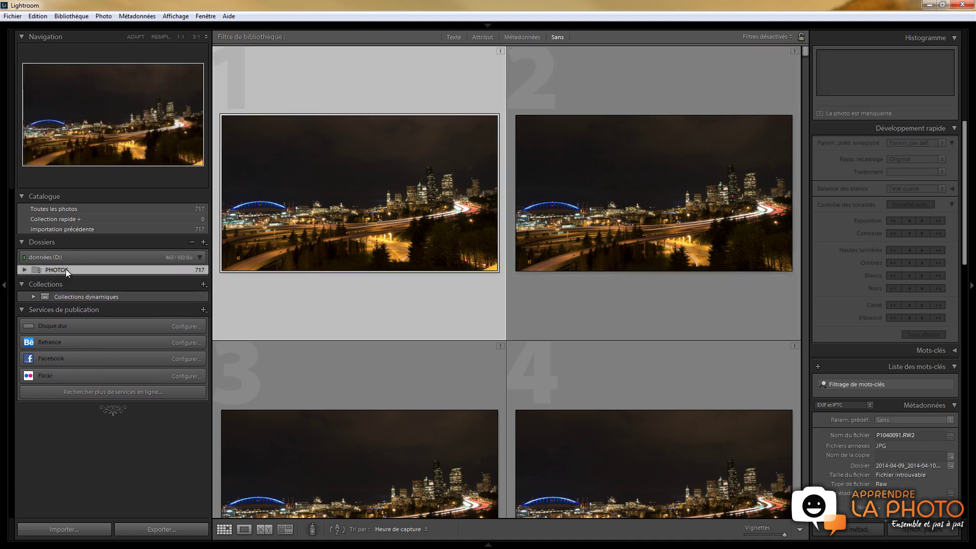
right_click(67, 271)
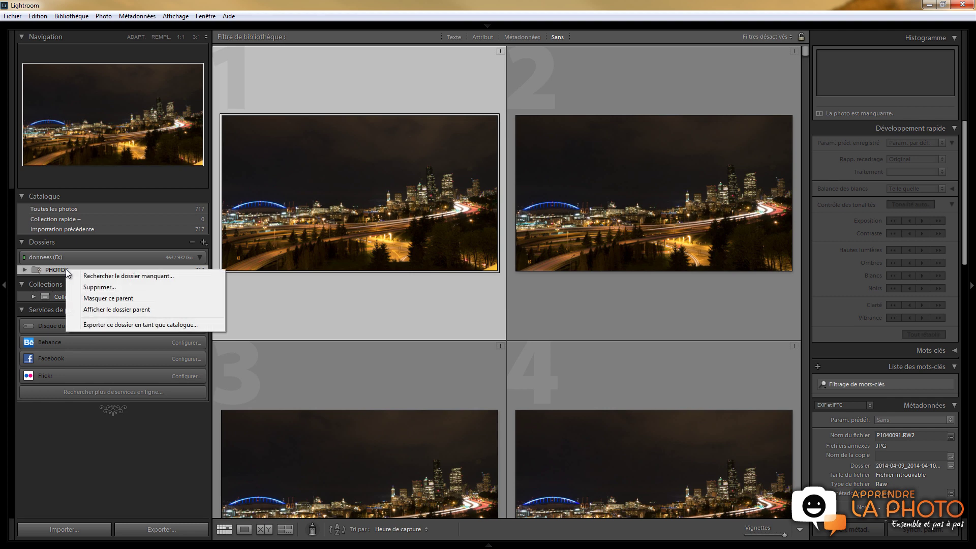
left_click(106, 277)
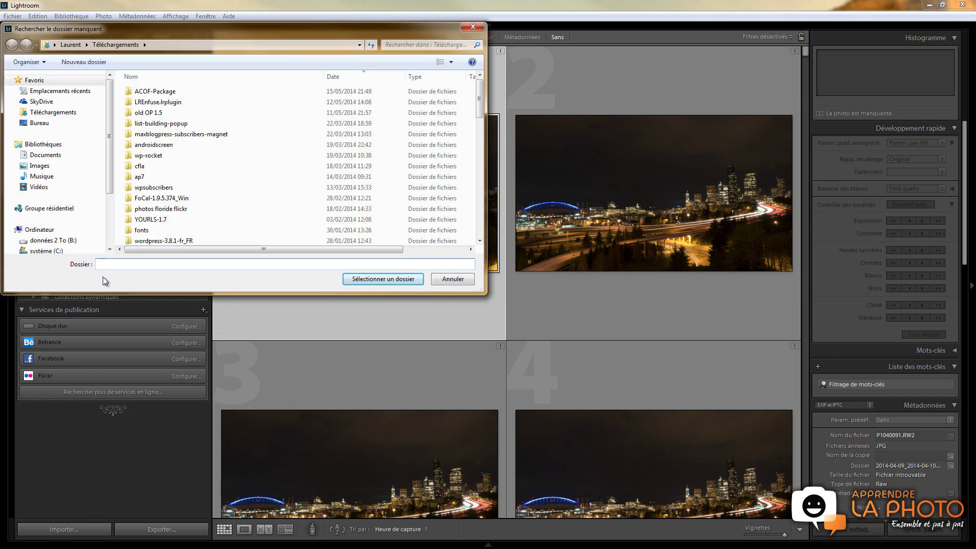
left_click(445, 281)
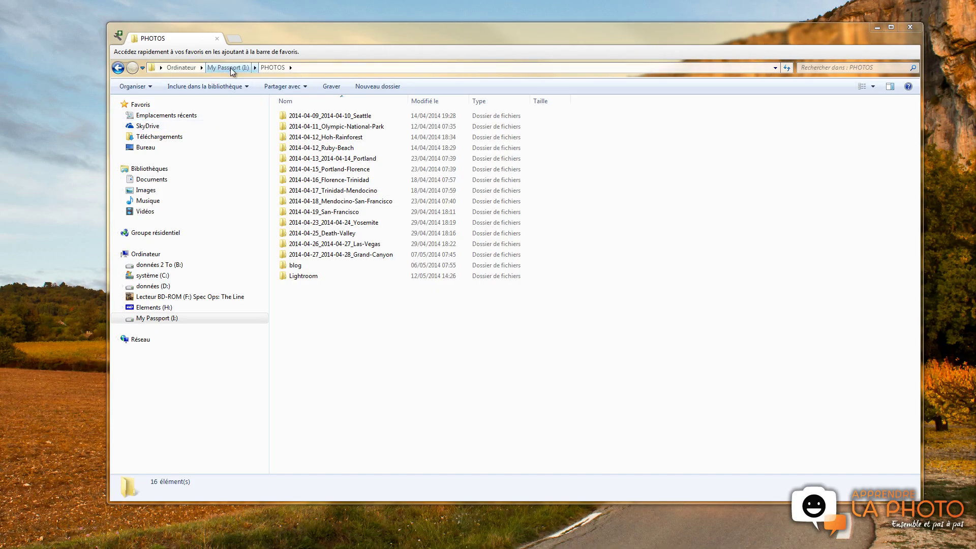
- Select all 16 trip folders in PHOTOS, starting from the Seattle folder
left_click(307, 119)
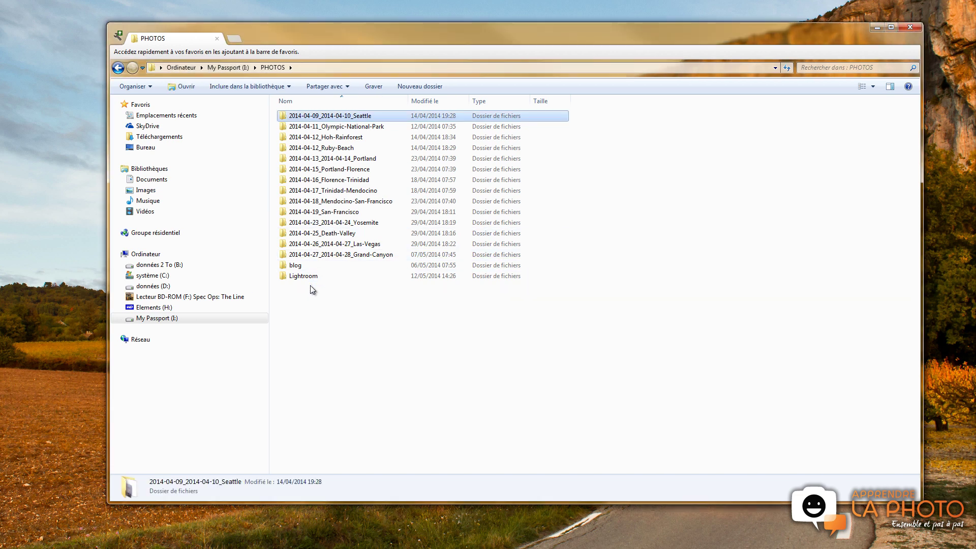
key("ctrl+a")
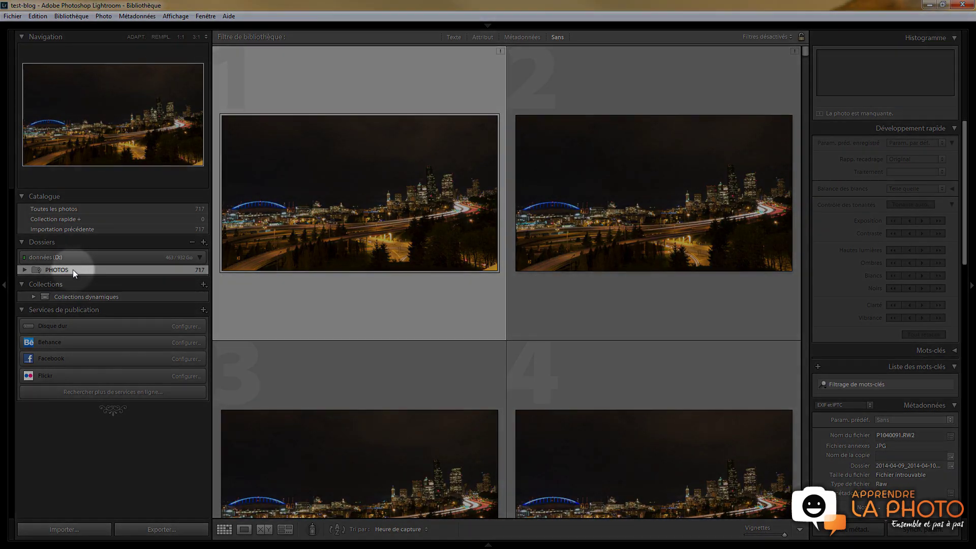
- Relink PHOTOS to B:\100CANON\2014-04-09_2014-05-09_USA-Cote-Ouest and expand its trip subfolders
right_click(73, 270)
left_click(96, 274)
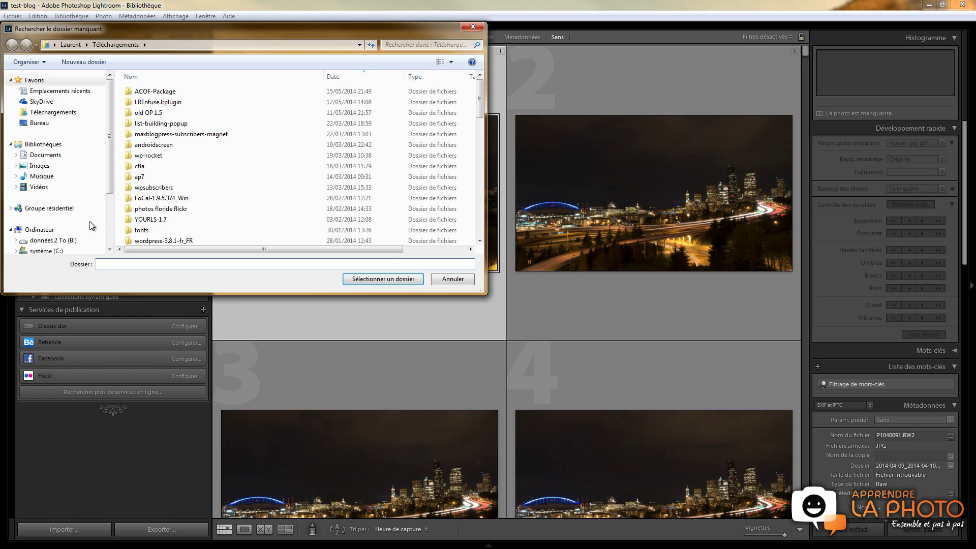
left_click(71, 240)
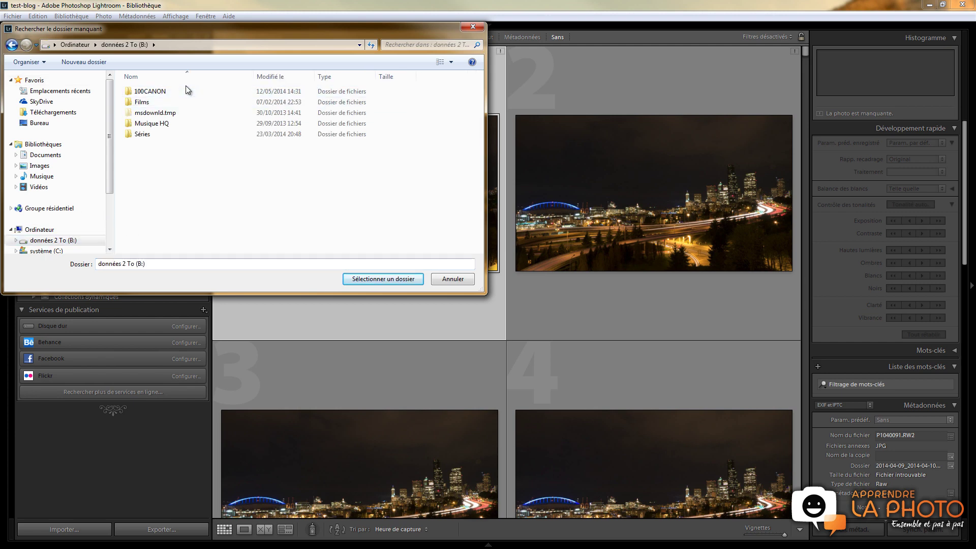
double_click(178, 90)
scroll(208, 185, "down", 5)
scroll(209, 185, "down", 5)
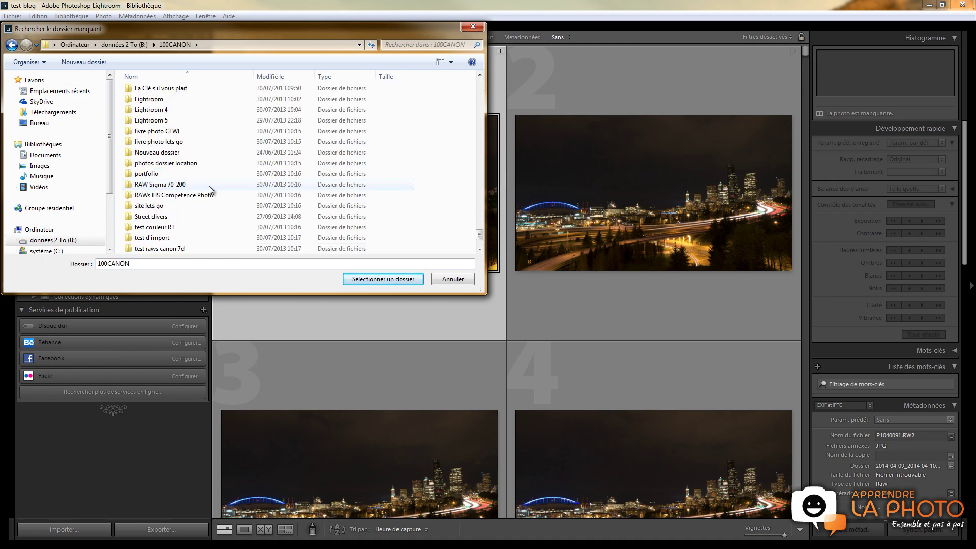
scroll(209, 185, "up", 5)
double_click(216, 166)
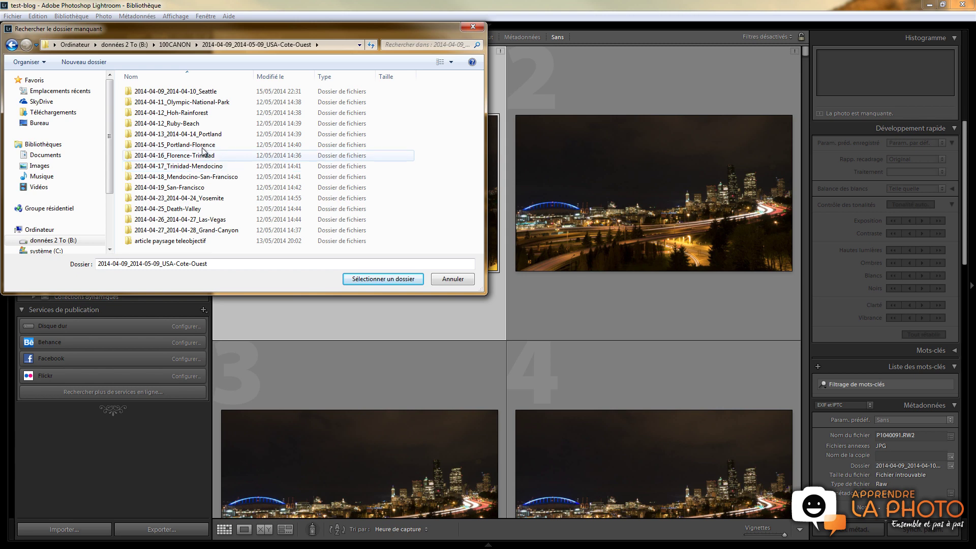
left_click(363, 279)
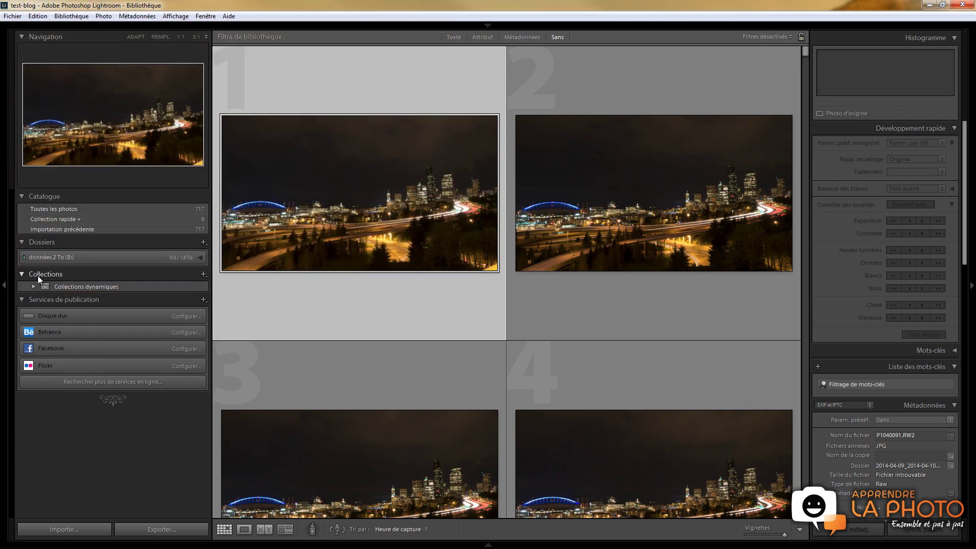
left_click(201, 258)
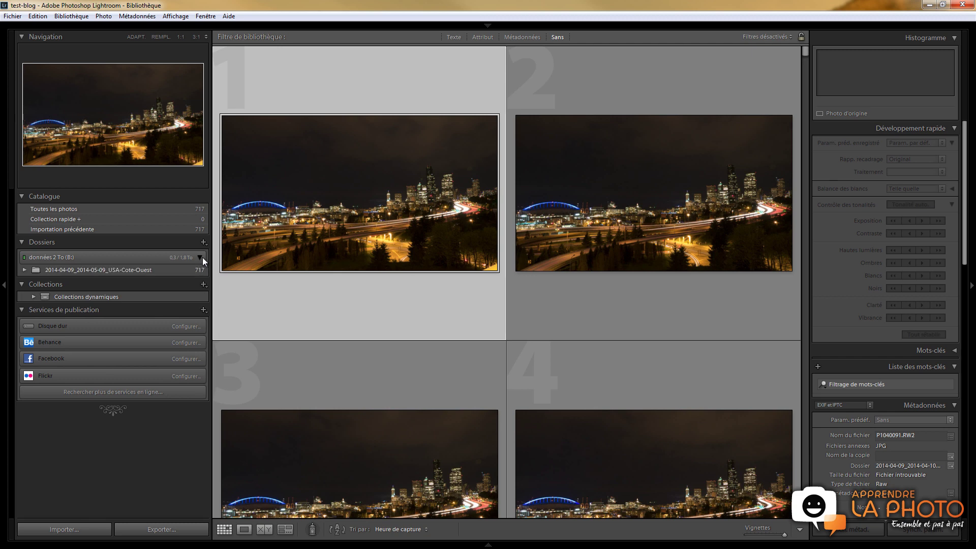
left_click(23, 270)
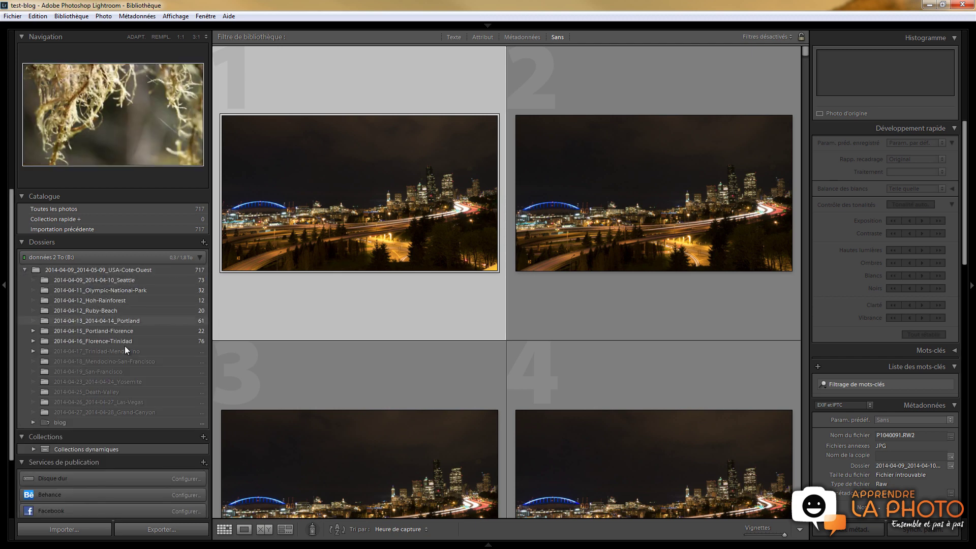